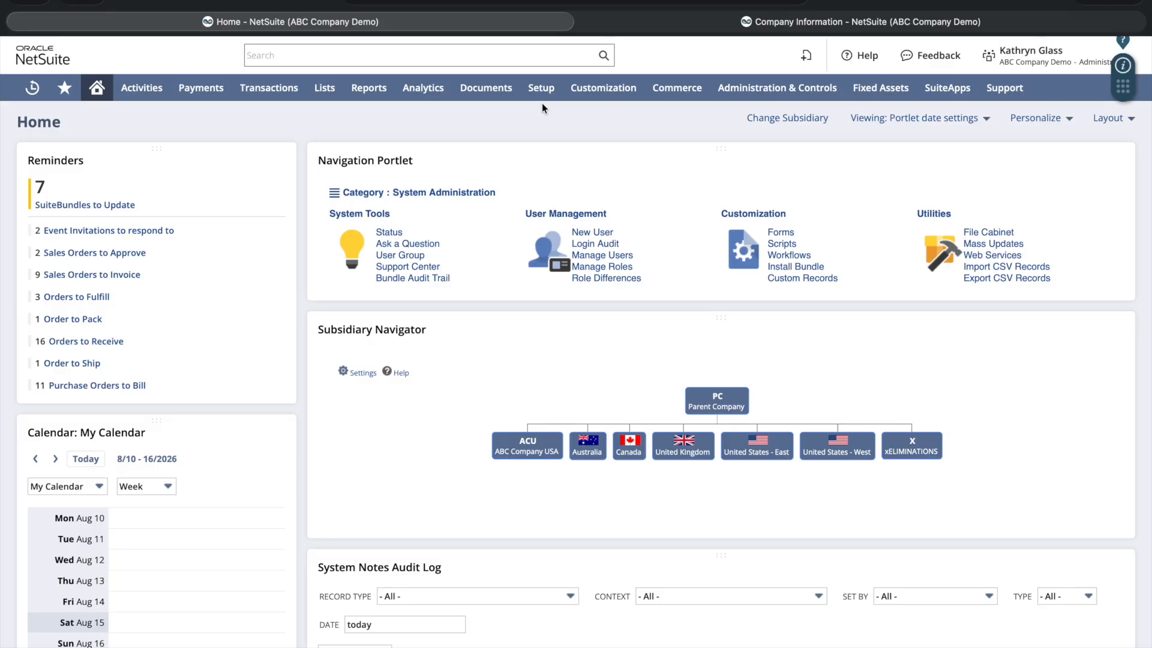
Step: Show the Company setup tasks, including Company Information, under the Setup menu
{"action": "mouse_move", "coordinate": [568, 142]}
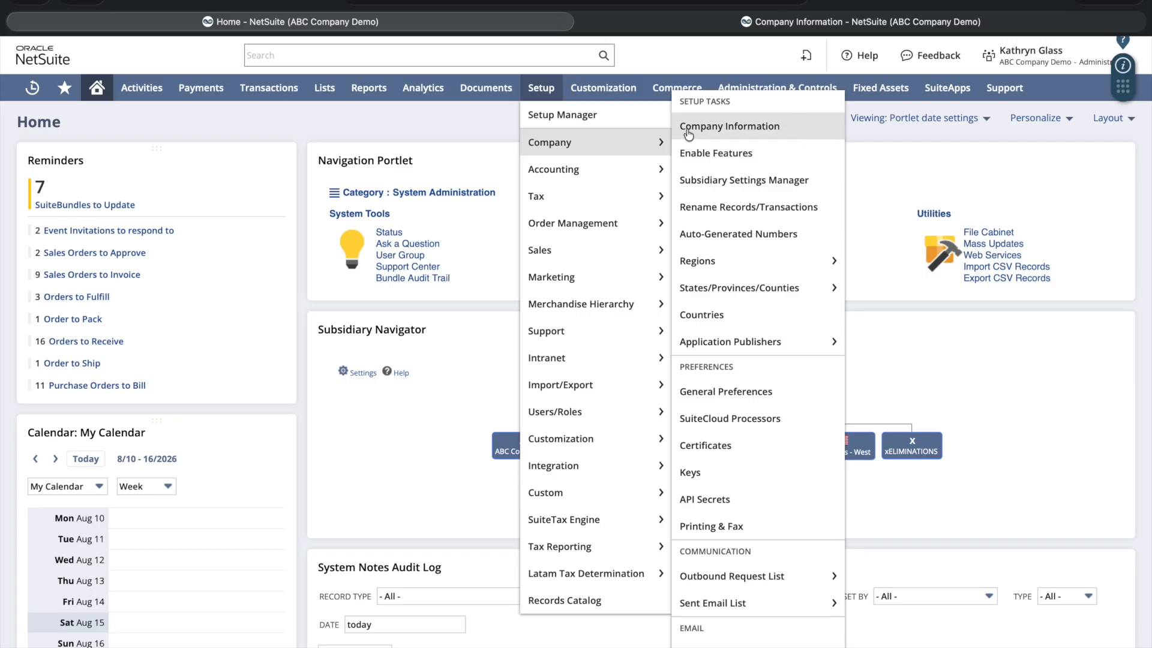
Step: Open the Company Information form with the Company Name field ready for entry
{"action": "left_click", "coordinate": [688, 129]}
{"action": "left_click", "coordinate": [144, 171]}
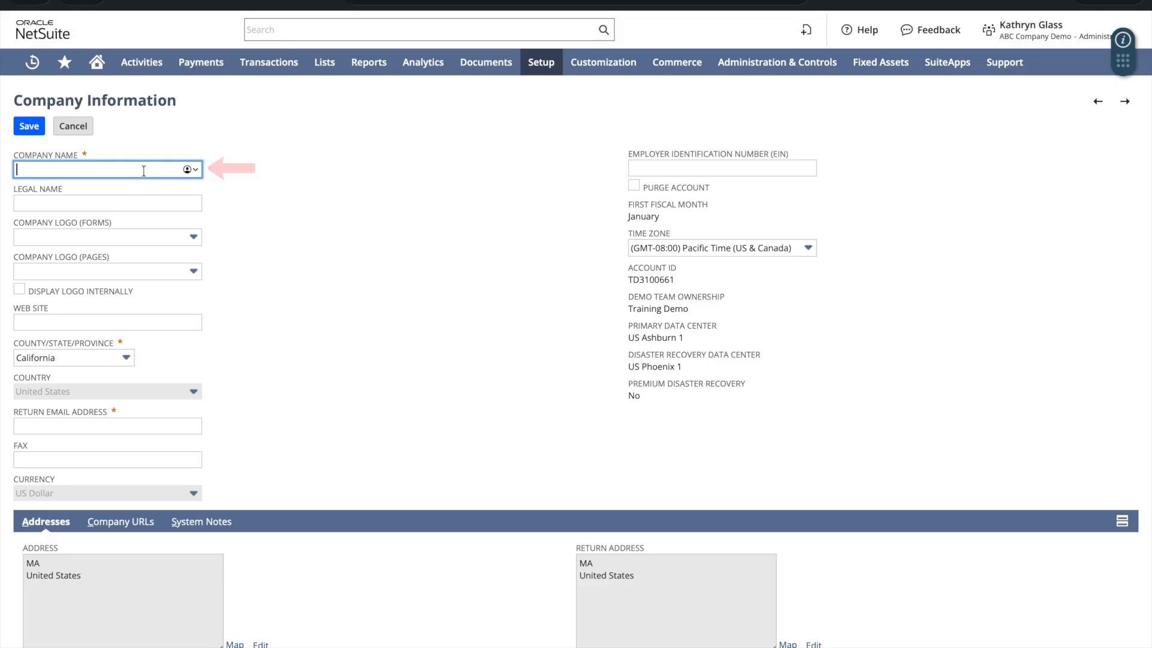
Step: Enter 'ABC Company USA' as both the Company Name and the Legal Name
{"action": "type", "text": "ABC Company USA"}
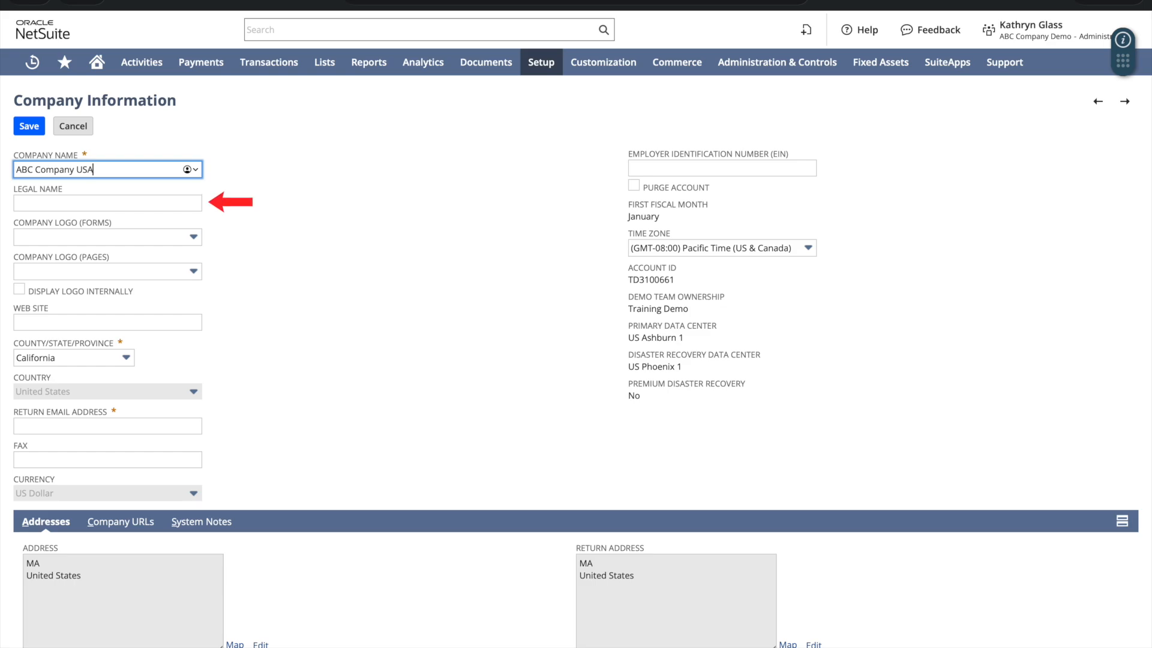
{"action": "key", "text": "Tab"}
{"action": "type", "text": "ABC Company USA"}
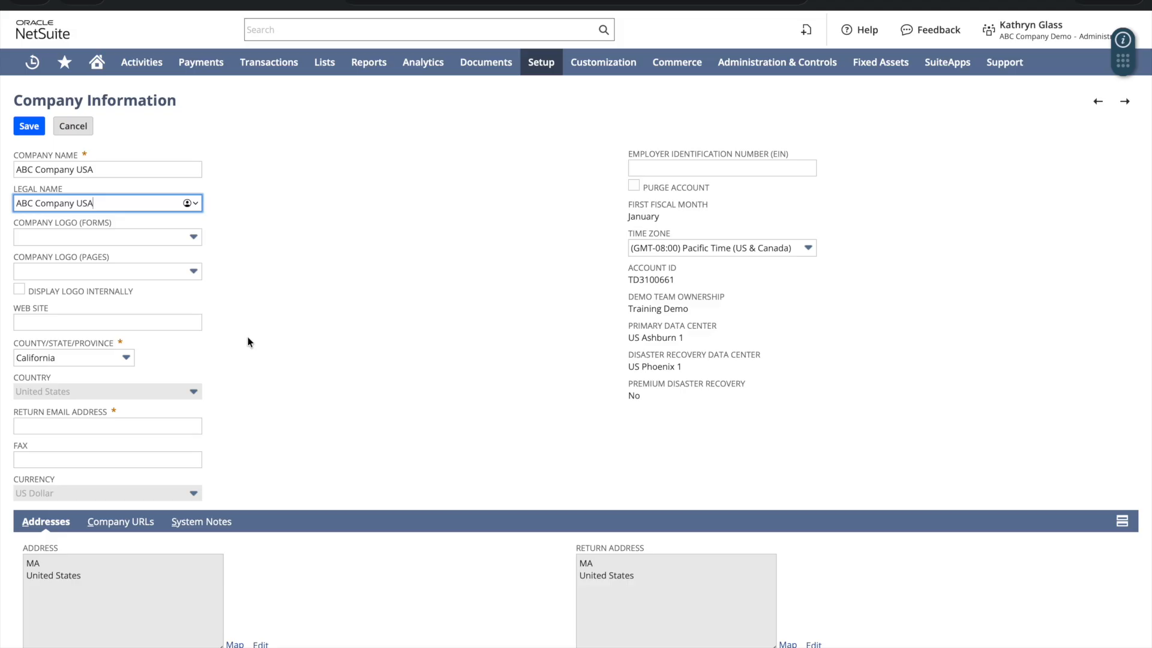
{"action": "left_click", "coordinate": [248, 342]}
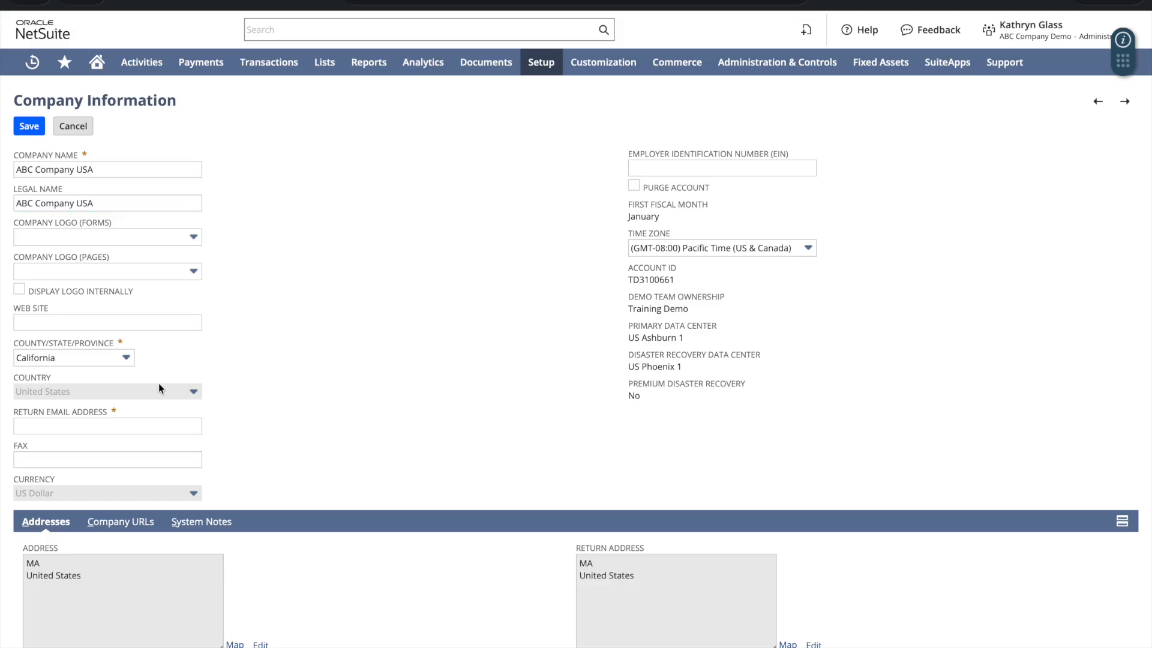
{"action": "left_click", "coordinate": [126, 359]}
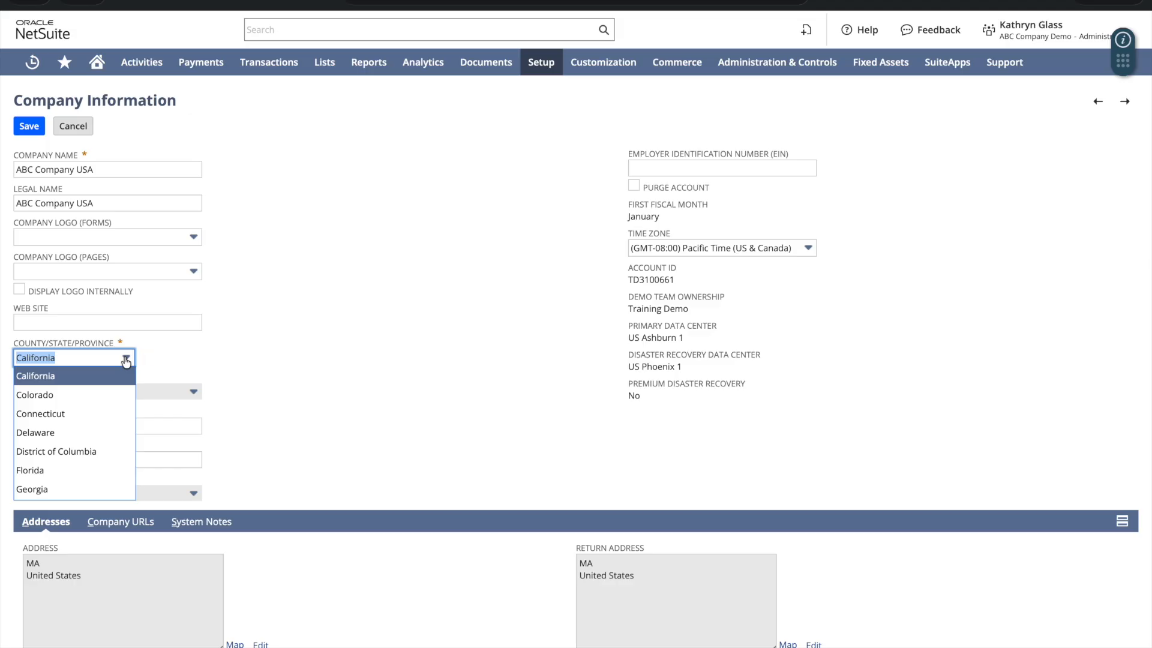
{"action": "left_click", "coordinate": [130, 383]}
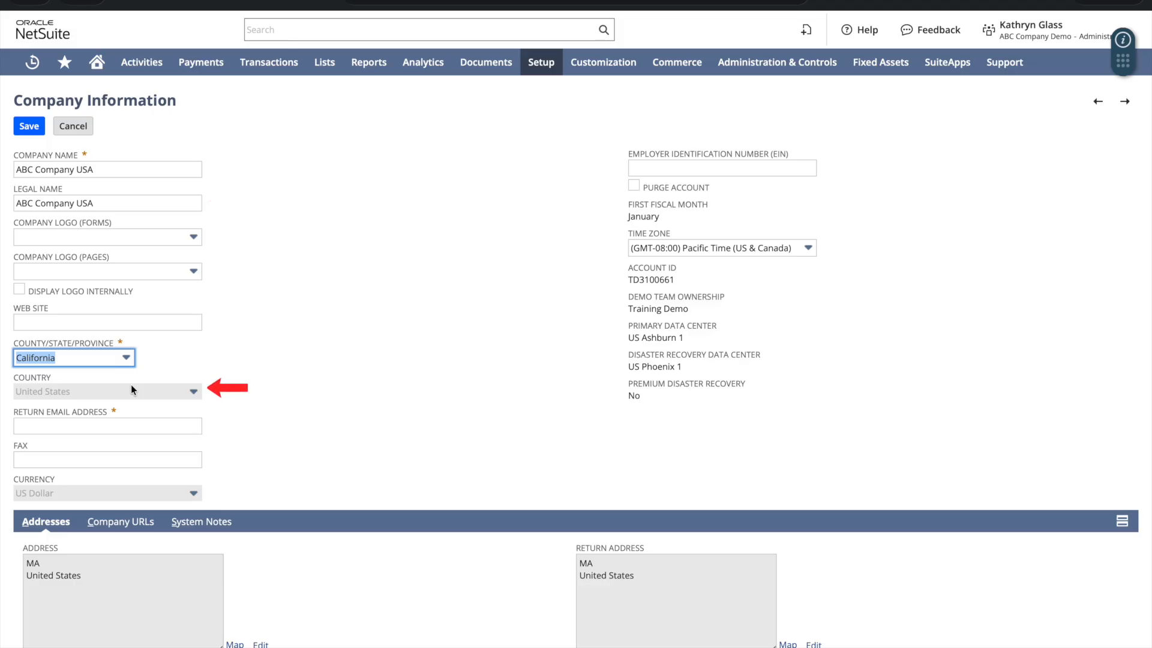
{"action": "left_click", "coordinate": [124, 423]}
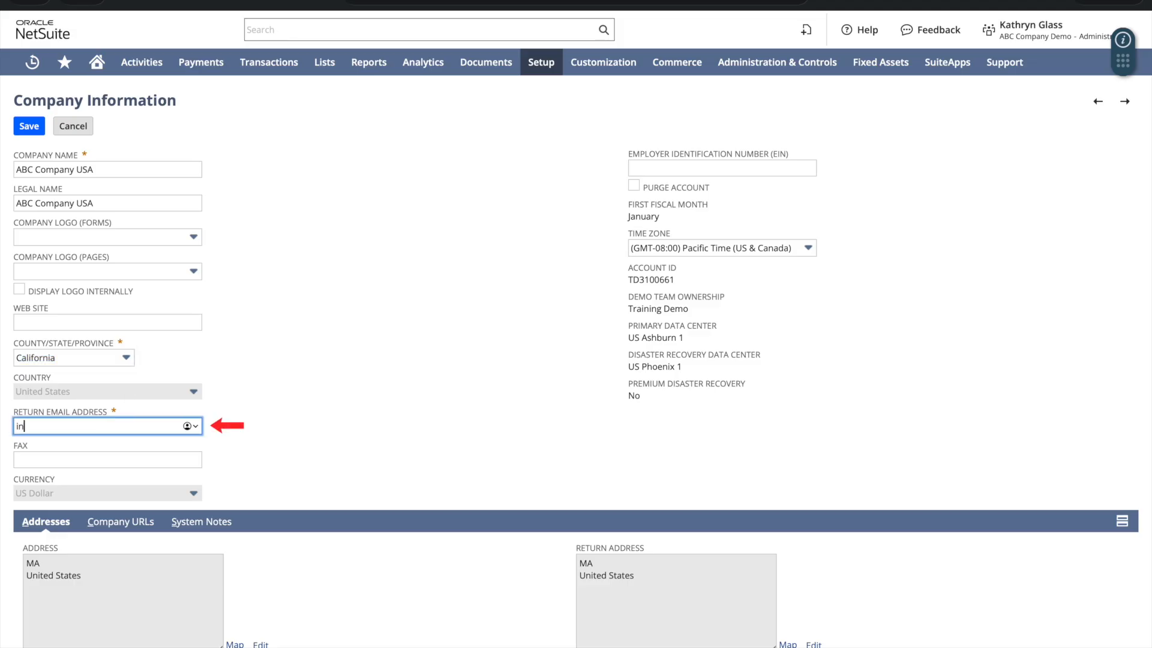
Step: Enter the company's info email address in the Return Email Address field
{"action": "key", "text": "Tab"}
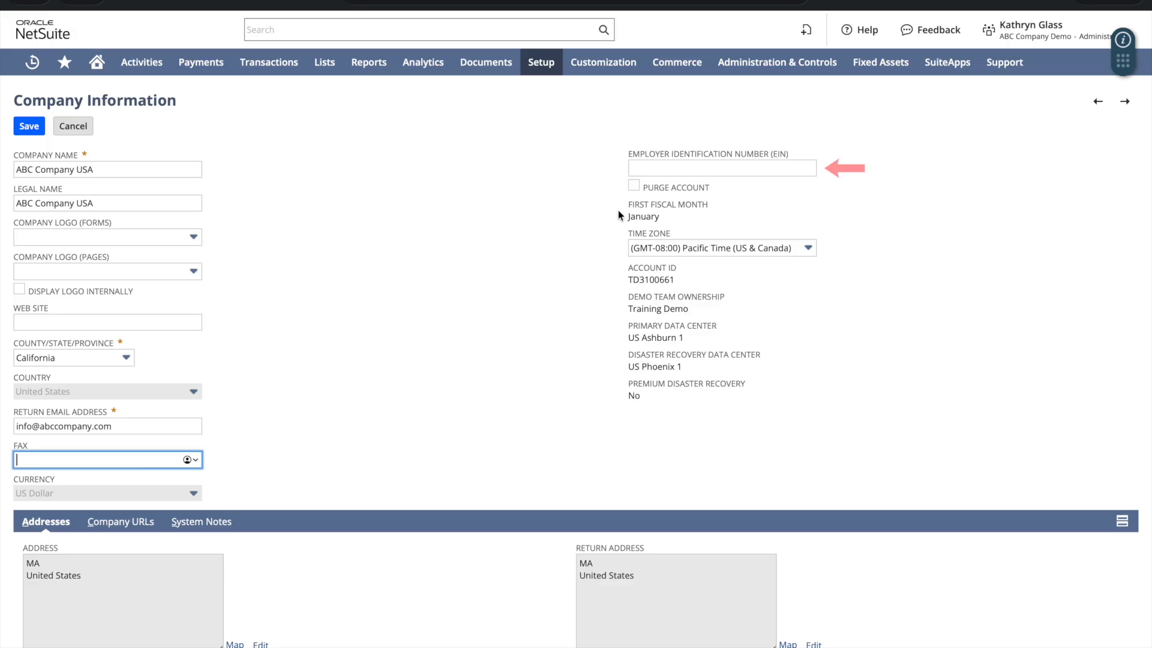
{"action": "left_click", "coordinate": [665, 168]}
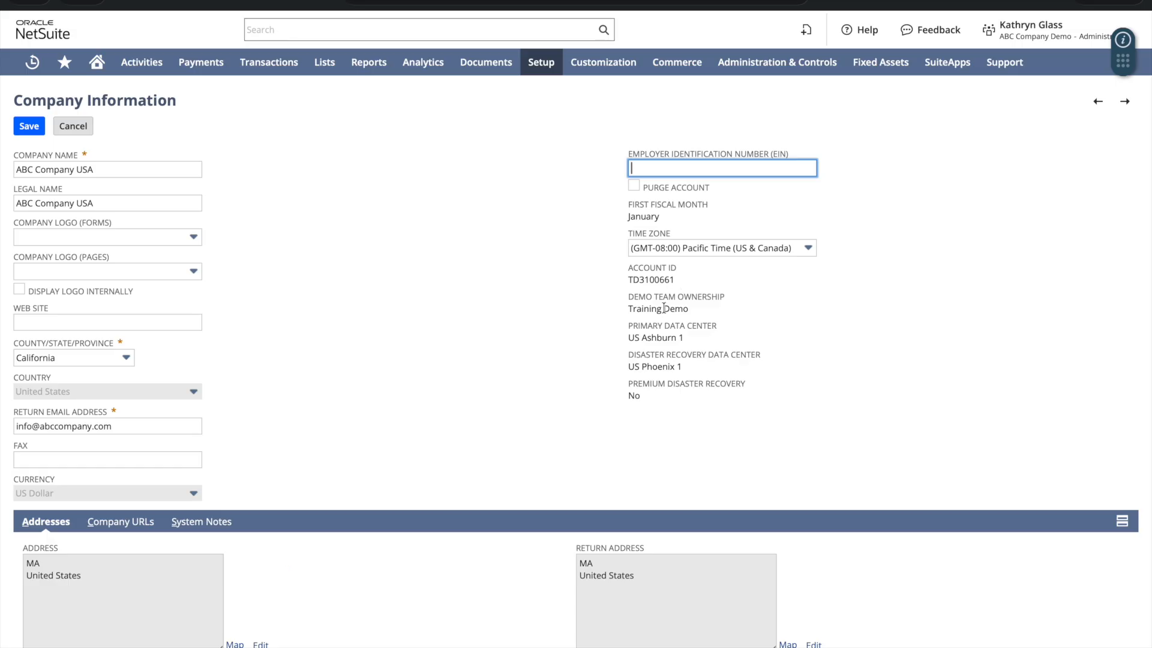
{"action": "scroll", "coordinate": [483, 504], "scroll_direction": "down", "scroll_amount": 2}
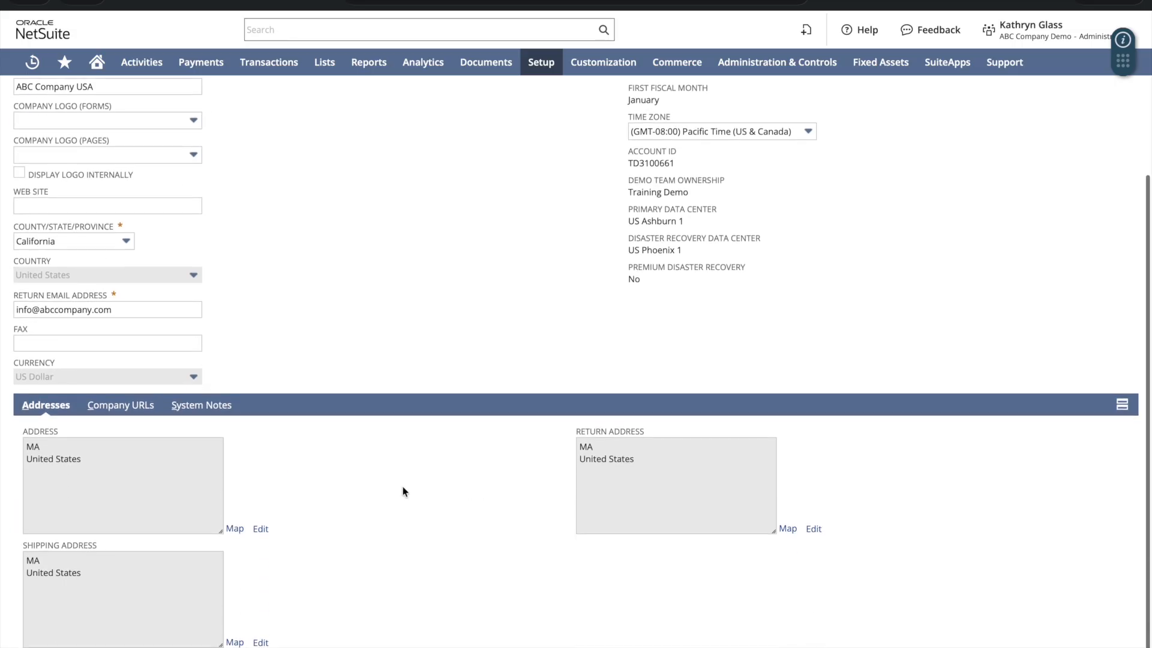
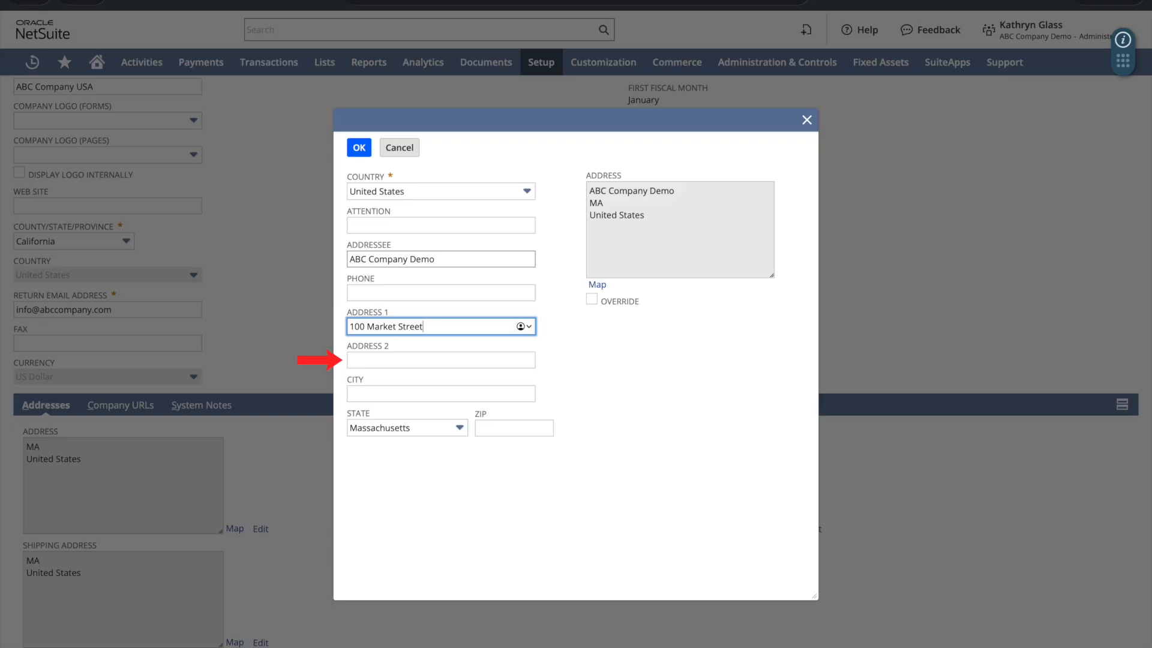
Step: Complete the main address with Office No: 288, state California and ZIP 90012, filling in Los Angeles
{"action": "key", "text": "Tab"}
{"action": "type", "text": "Offi"}
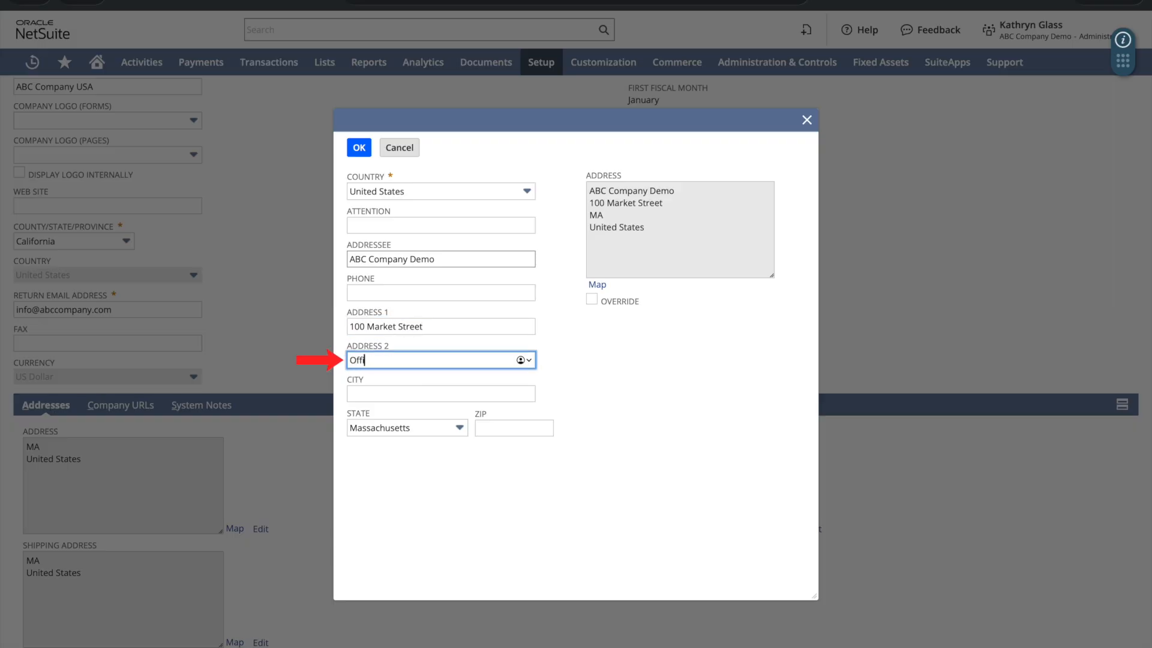
{"action": "type", "text": "ce No: 288"}
{"action": "key", "text": "Tab"}
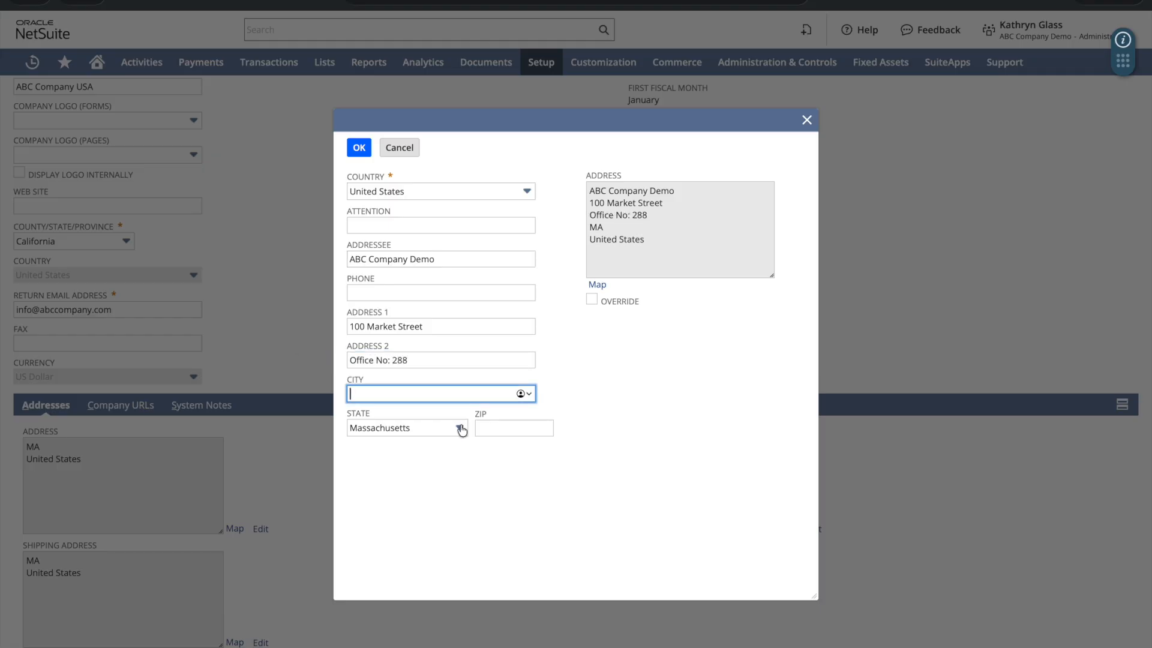
{"action": "left_click", "coordinate": [460, 428]}
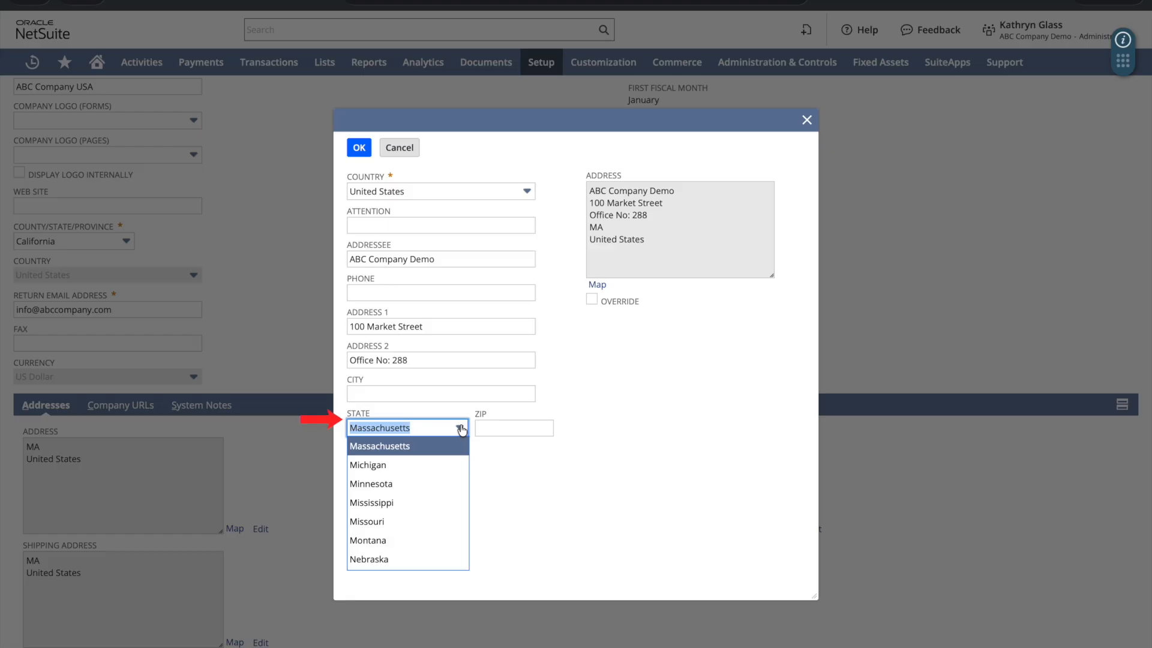
{"action": "type", "text": "California"}
{"action": "left_click", "coordinate": [432, 446]}
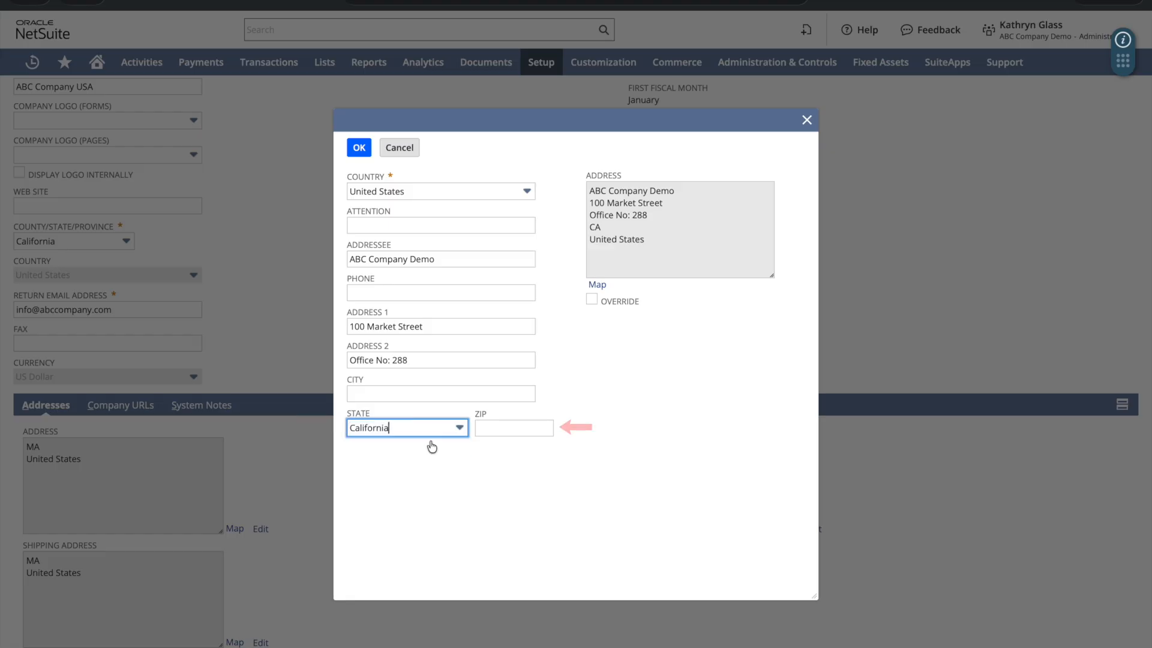
{"action": "left_click", "coordinate": [484, 428]}
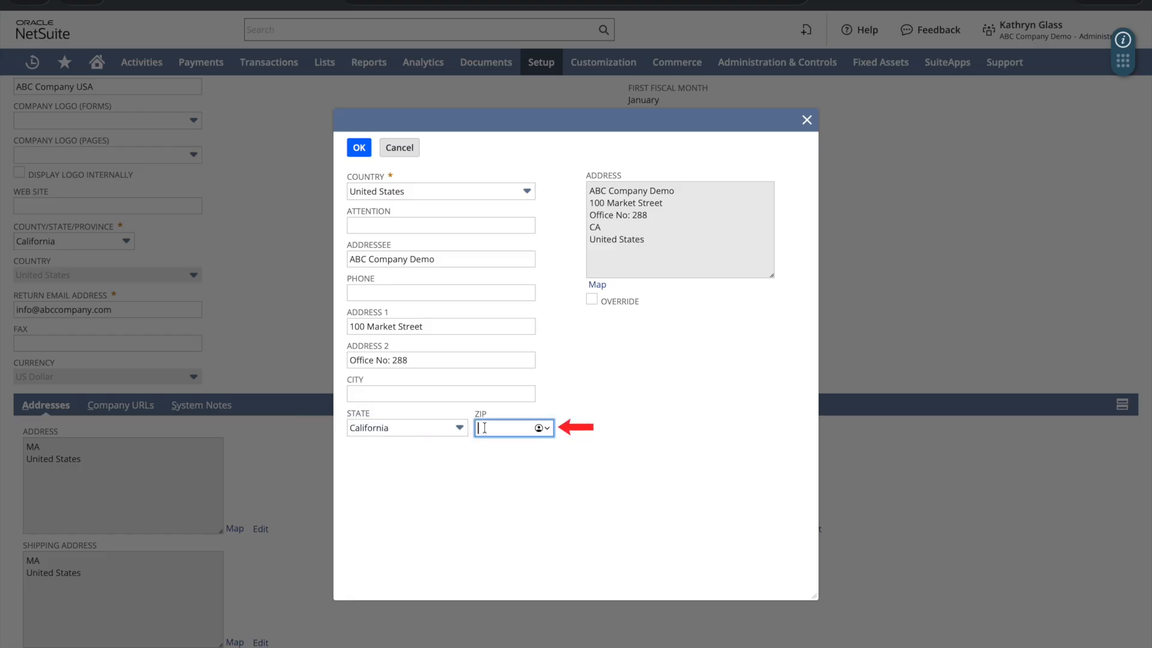
{"action": "type", "text": "90012"}
{"action": "left_click", "coordinate": [492, 468]}
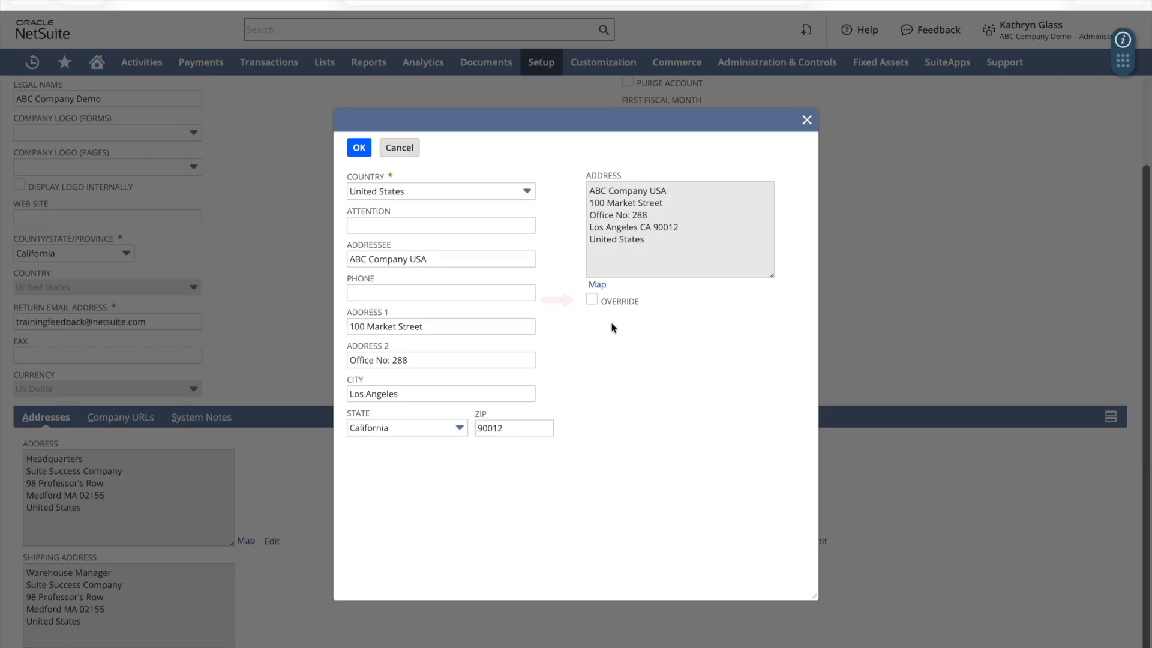
{"action": "left_click", "coordinate": [592, 300]}
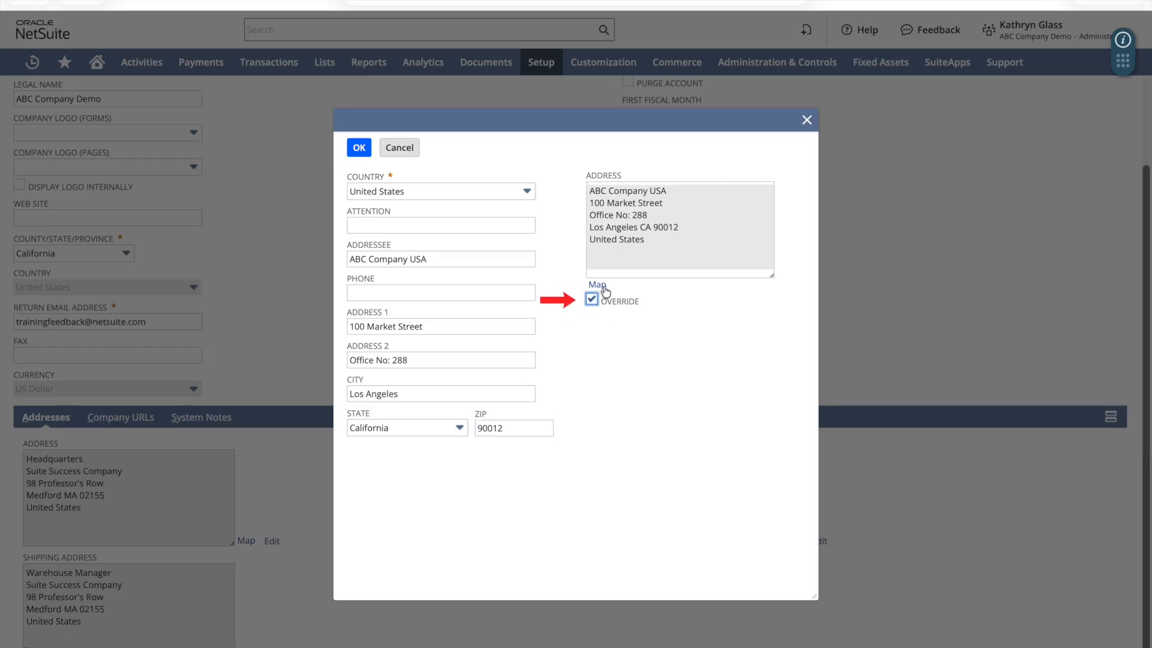
{"action": "left_click", "coordinate": [649, 215]}
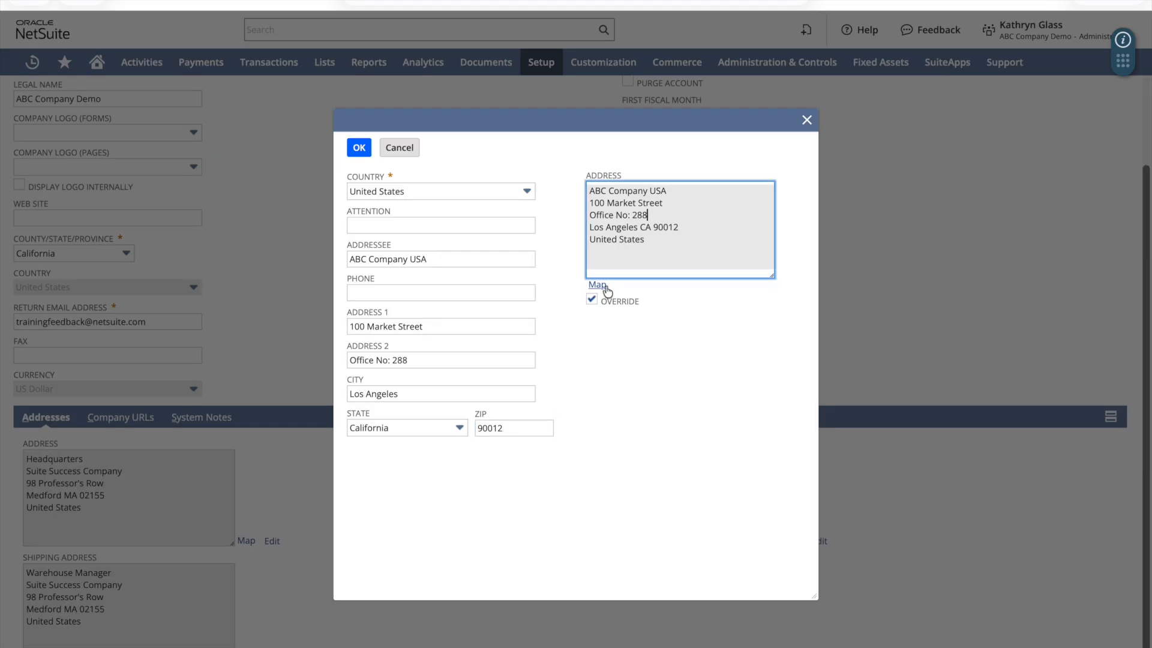
{"action": "key", "text": "Return"}
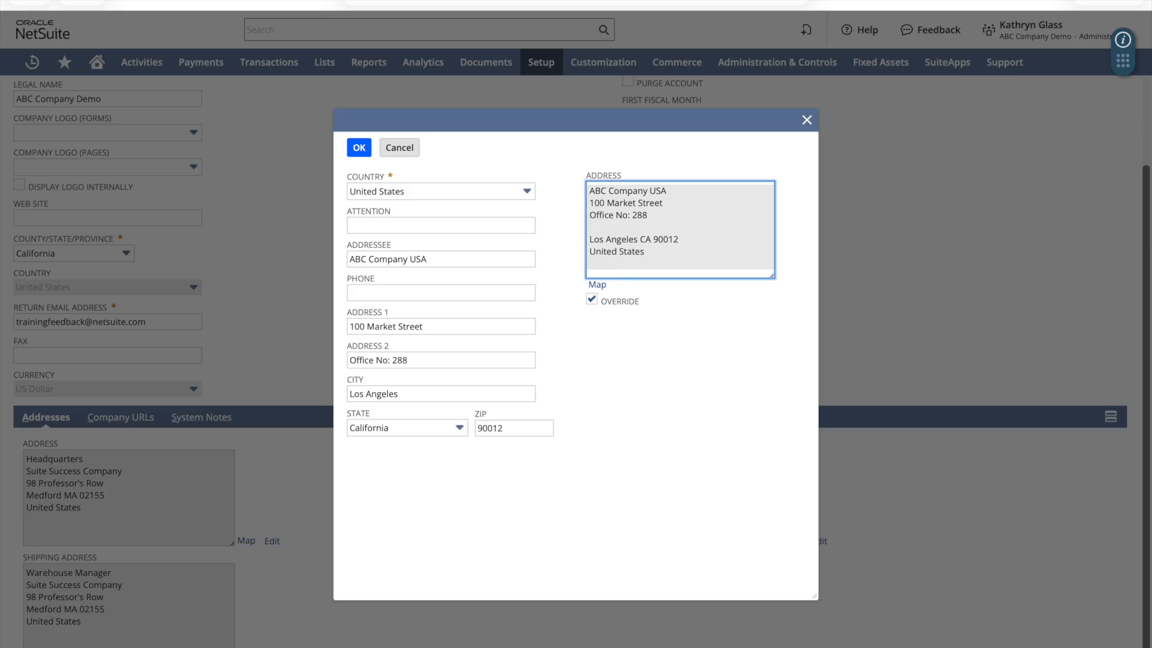
{"action": "type", "text": "Flat No:"}
{"action": "left_click", "coordinate": [592, 299]}
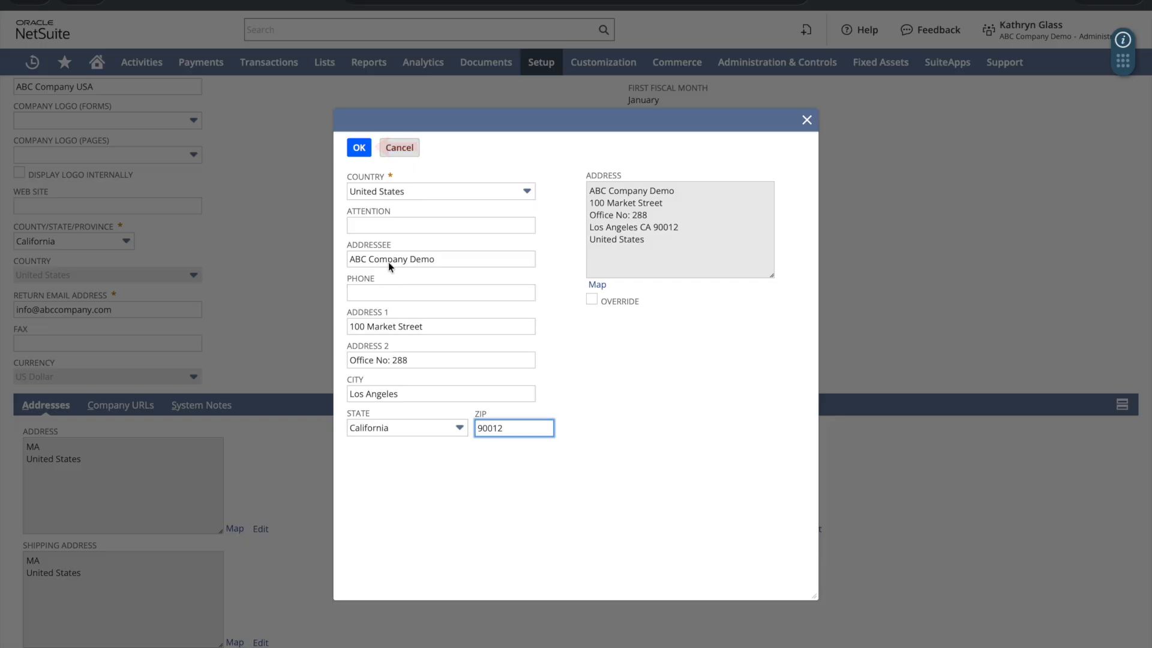
Step: Save the main address and enter 'ABC Company Warehouse No-2' as the shipping addressee
{"action": "left_click", "coordinate": [360, 148]}
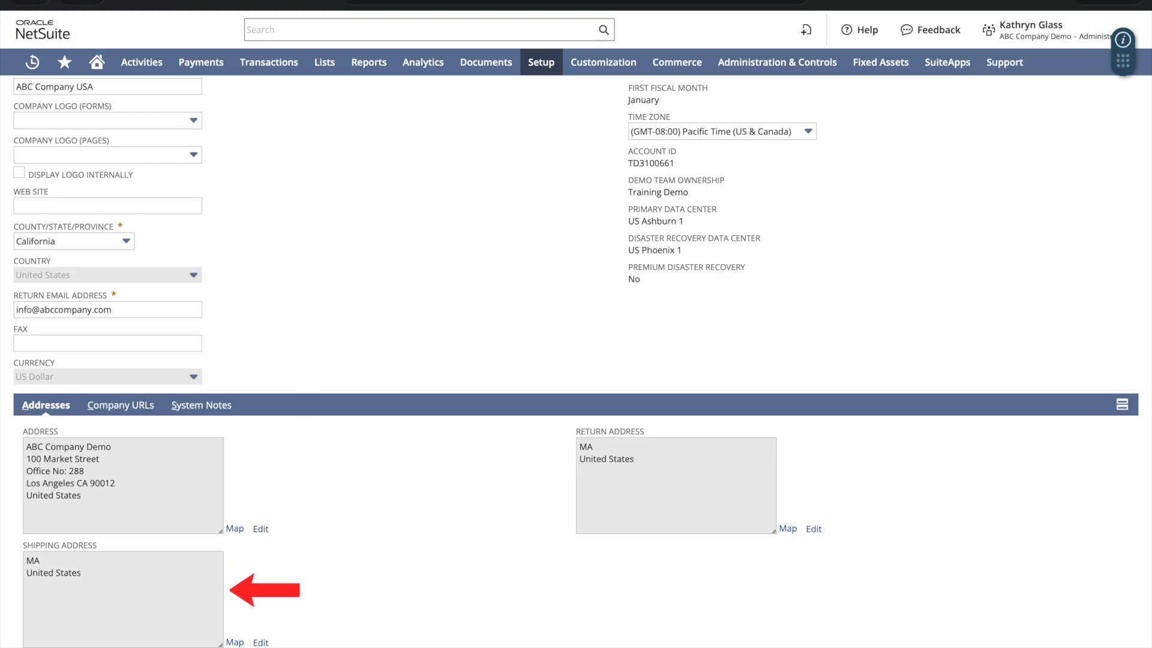
{"action": "left_click", "coordinate": [260, 643]}
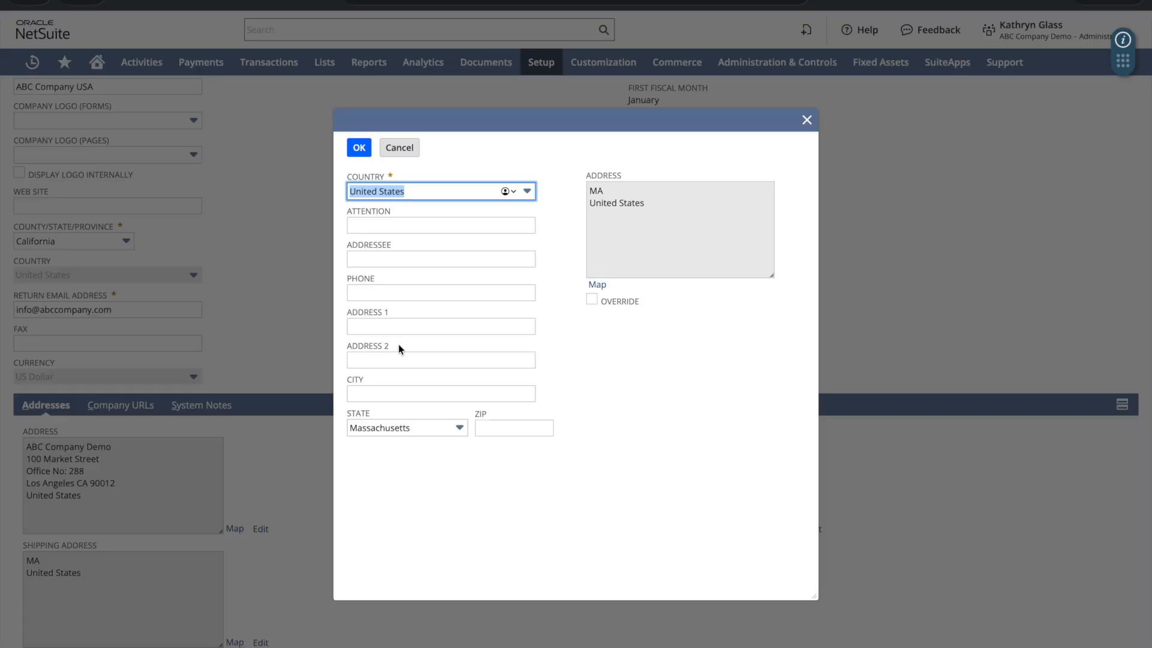
{"action": "left_click", "coordinate": [386, 258]}
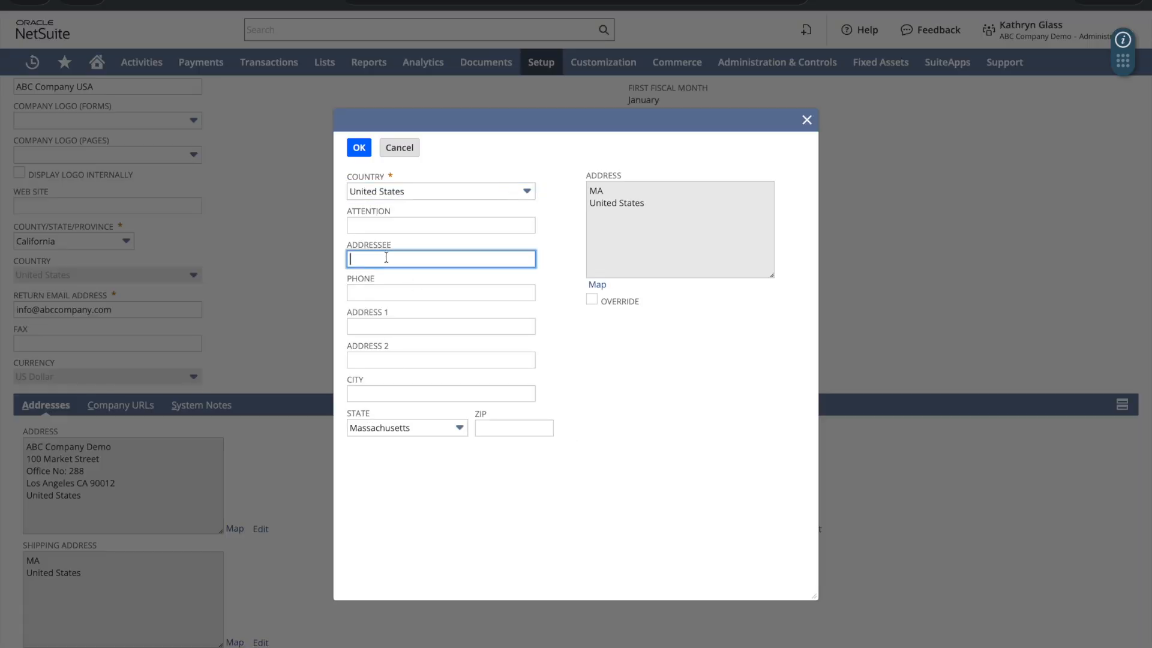
{"action": "type", "text": "ABC Company Warehouse No-2"}
{"action": "key", "text": "Tab"}
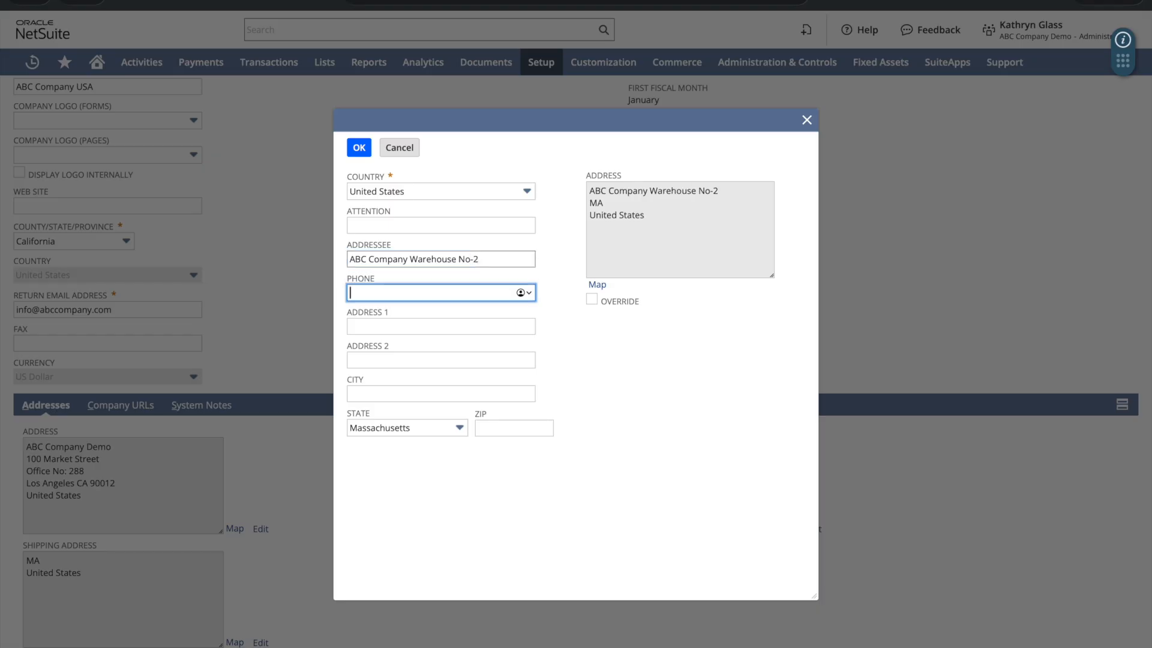
{"action": "key", "text": "Tab"}
{"action": "type", "text": "100"}
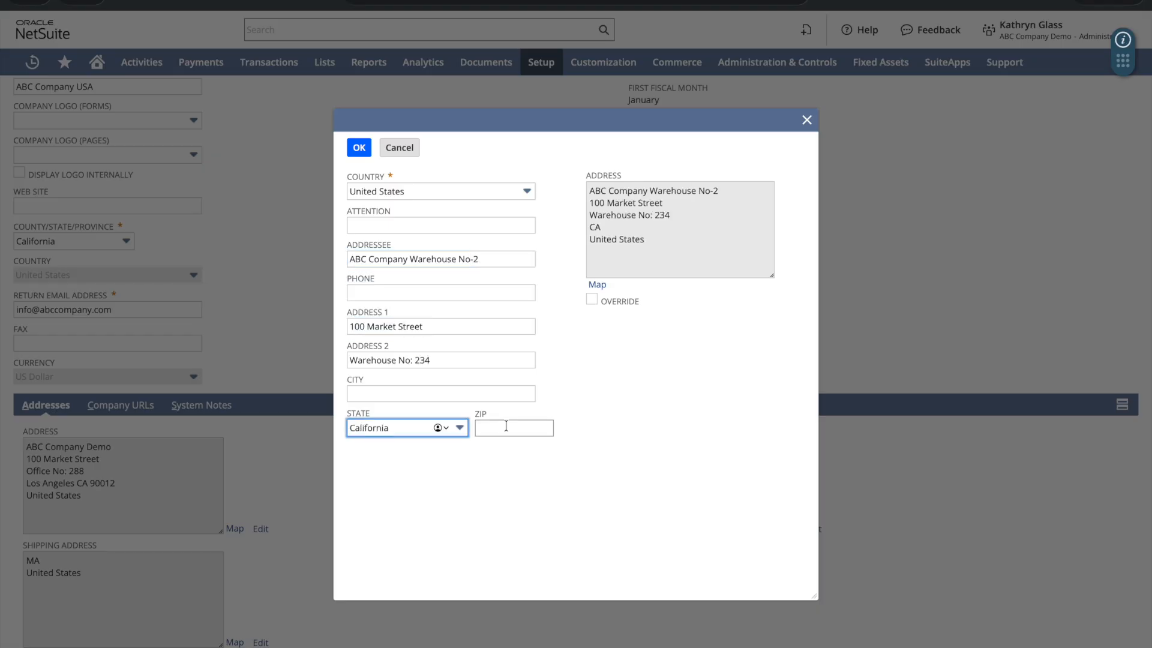
{"action": "left_click", "coordinate": [506, 426]}
{"action": "type", "text": "90012"}
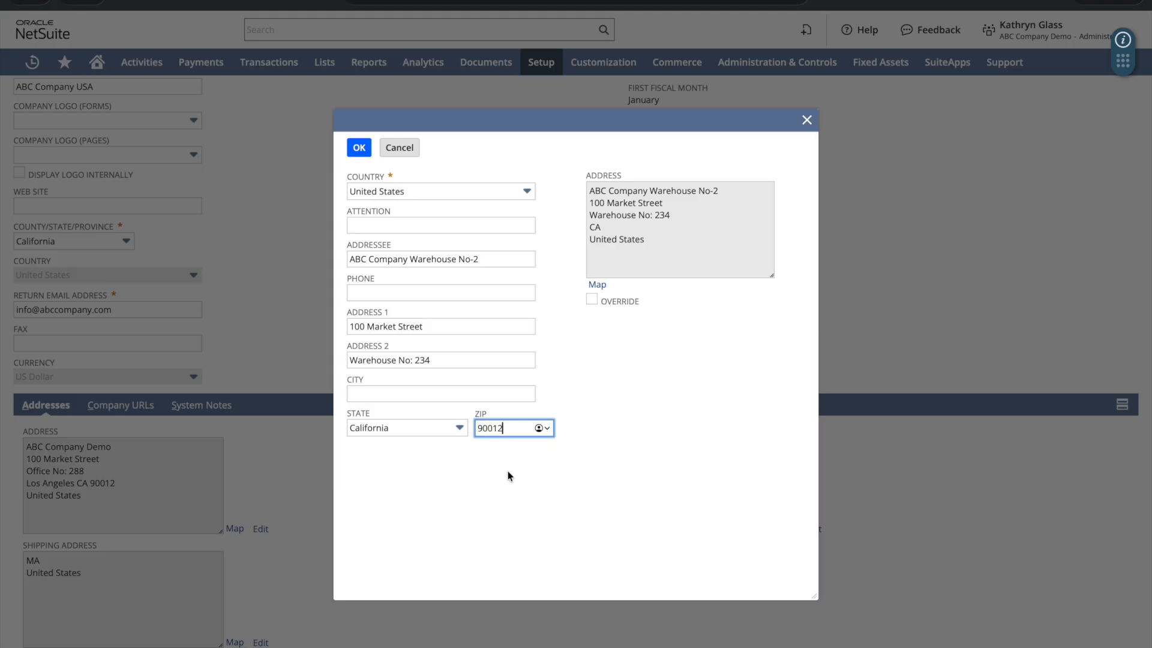
{"action": "left_click", "coordinate": [360, 150]}
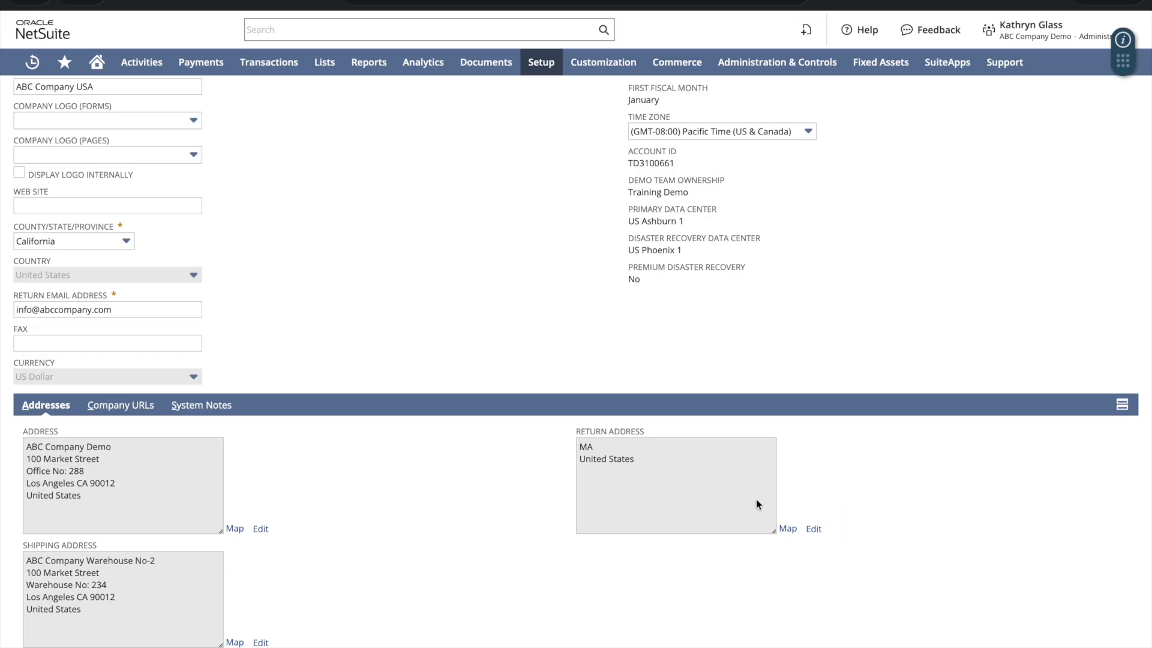
Step: Enter 'ABC Company Warehouse No-3' as the return addressee with street 101 Market Street
{"action": "left_click", "coordinate": [813, 529]}
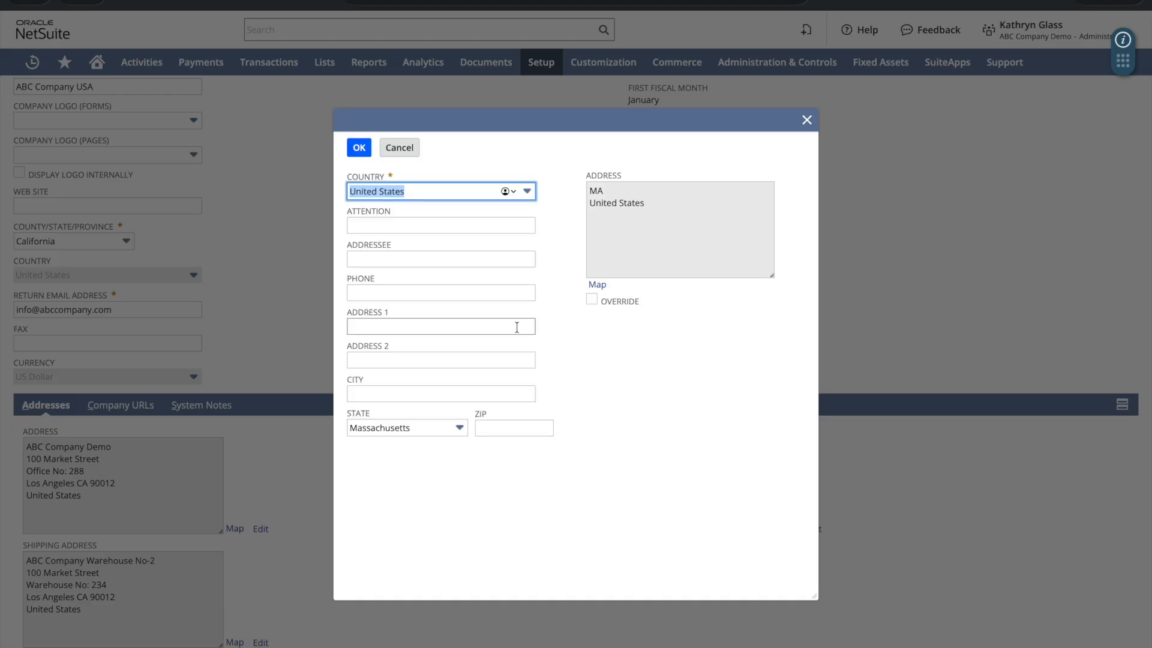
{"action": "left_click", "coordinate": [379, 258]}
{"action": "type", "text": "ABC Compa"}
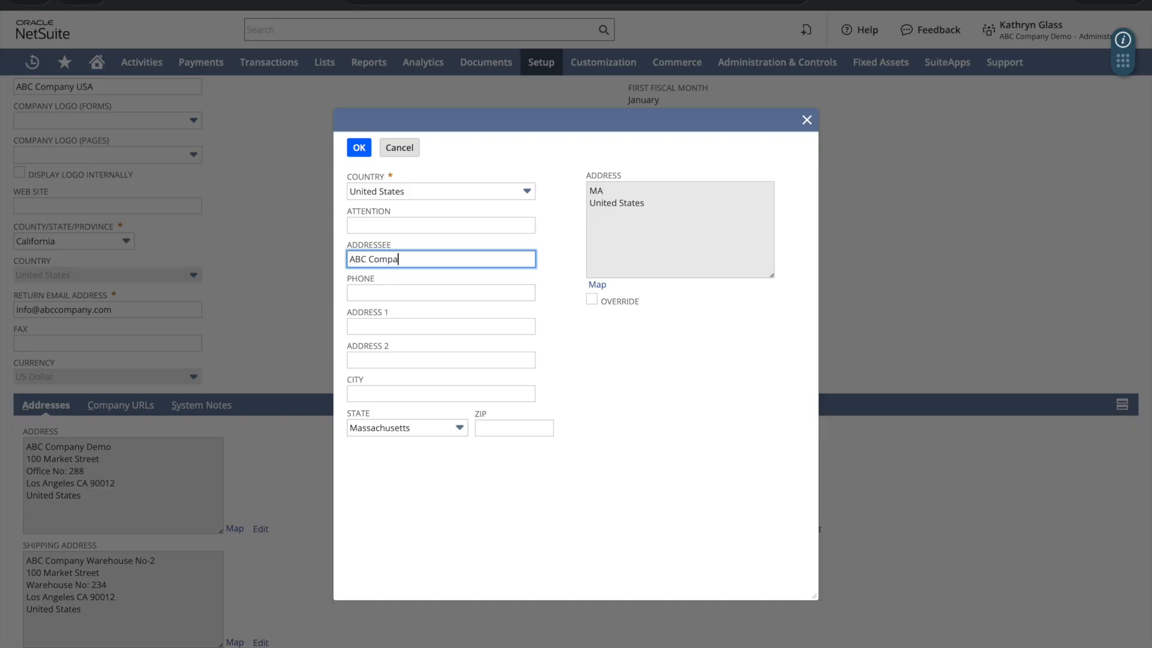
{"action": "type", "text": "ny Warehouse No-3"}
{"action": "key", "text": "Tab"}
{"action": "key", "text": "Tab"}
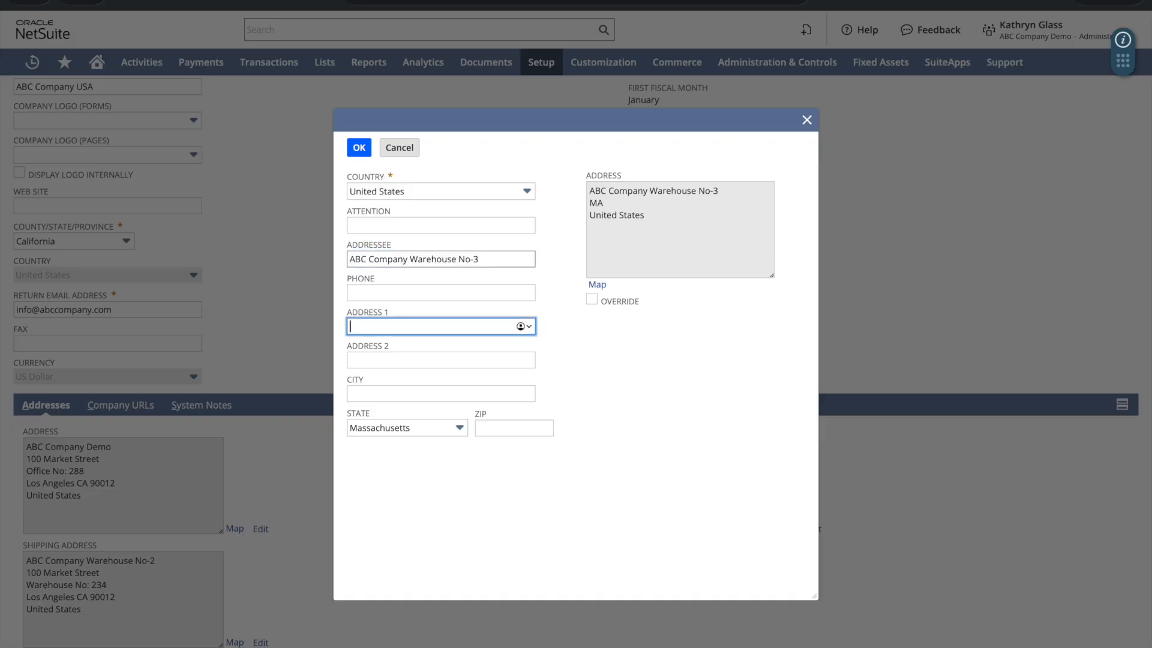
{"action": "type", "text": "101 Market Street"}
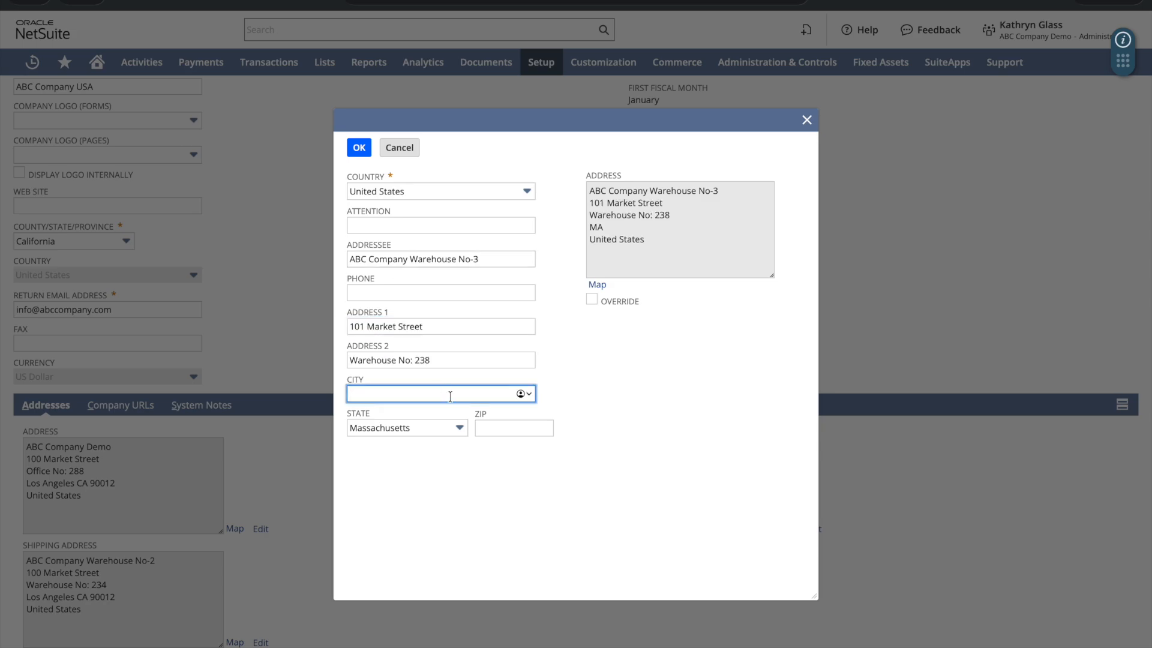
Step: Set the return address state to California and ZIP 90012, and save it
{"action": "left_click", "coordinate": [459, 427]}
{"action": "type", "text": "California"}
{"action": "left_click", "coordinate": [443, 454]}
{"action": "key", "text": "Tab"}
{"action": "type", "text": "90012"}
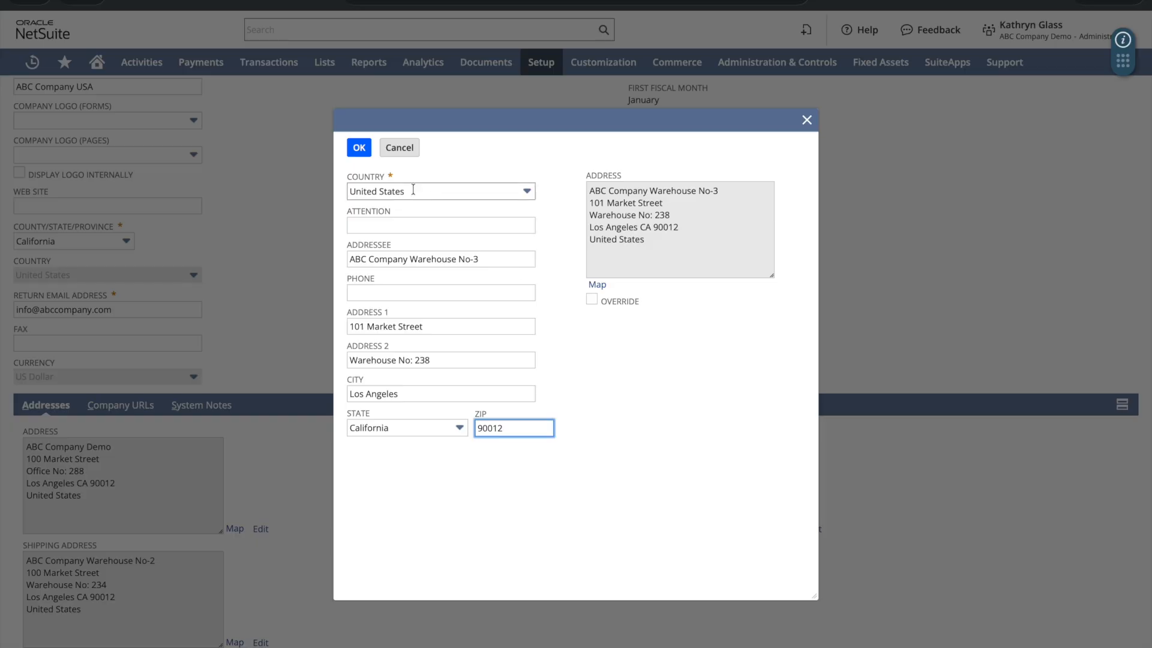
{"action": "left_click", "coordinate": [360, 149]}
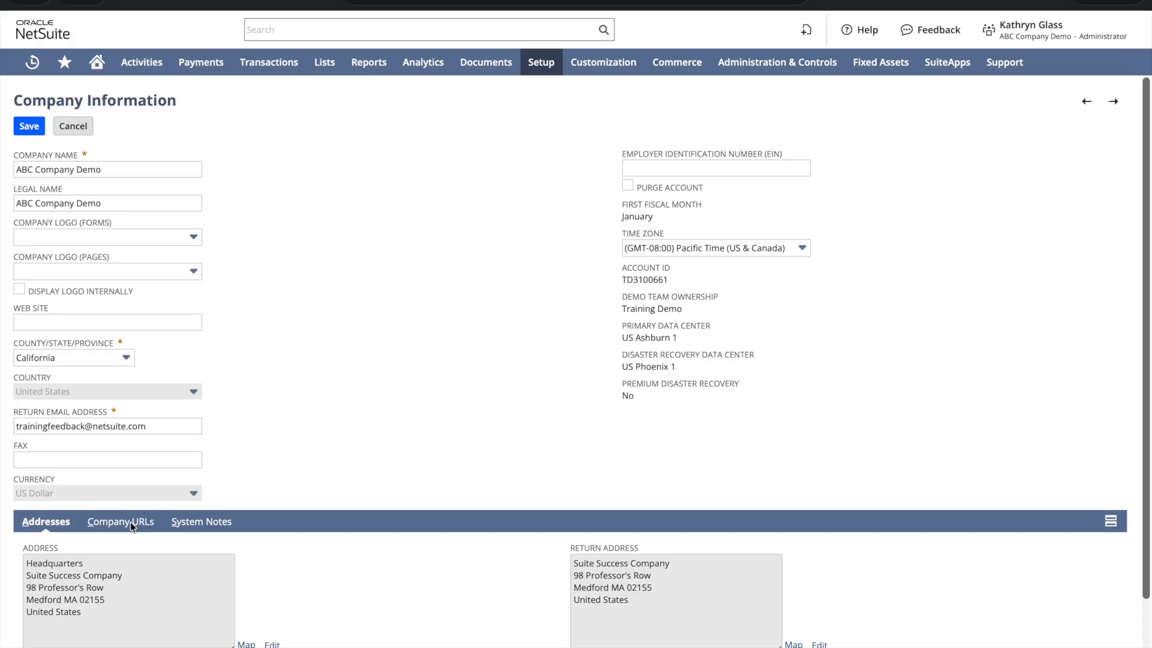
Step: Review the Company URLs, then scroll through the System Notes change log
{"action": "left_click", "coordinate": [131, 522]}
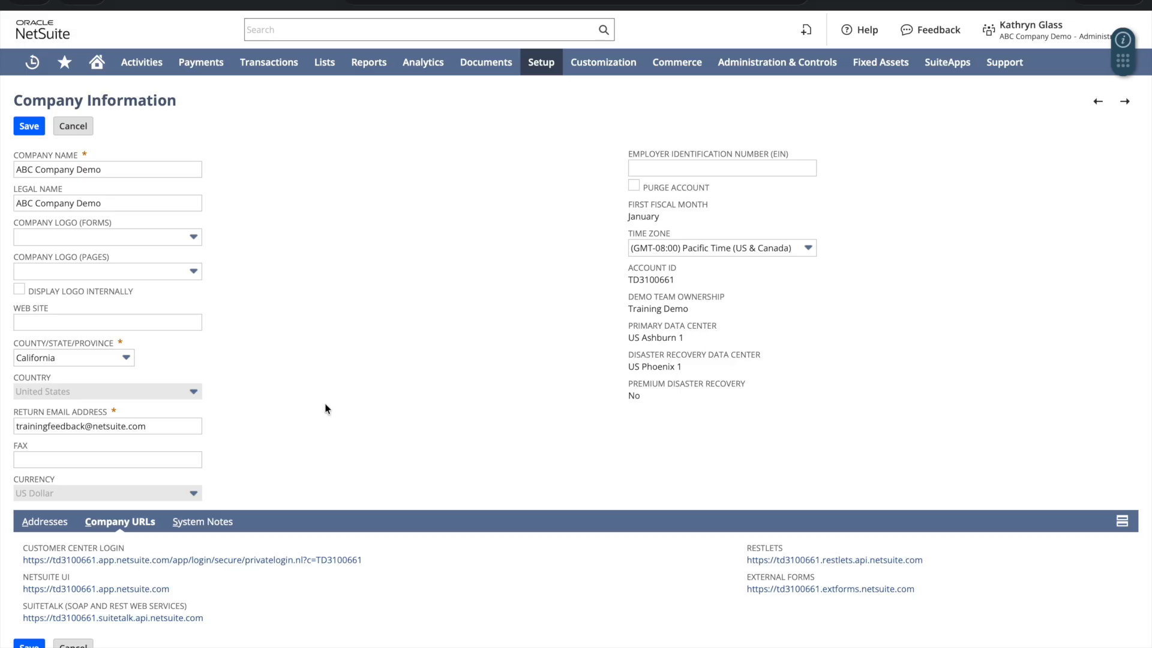
{"action": "left_click", "coordinate": [210, 522]}
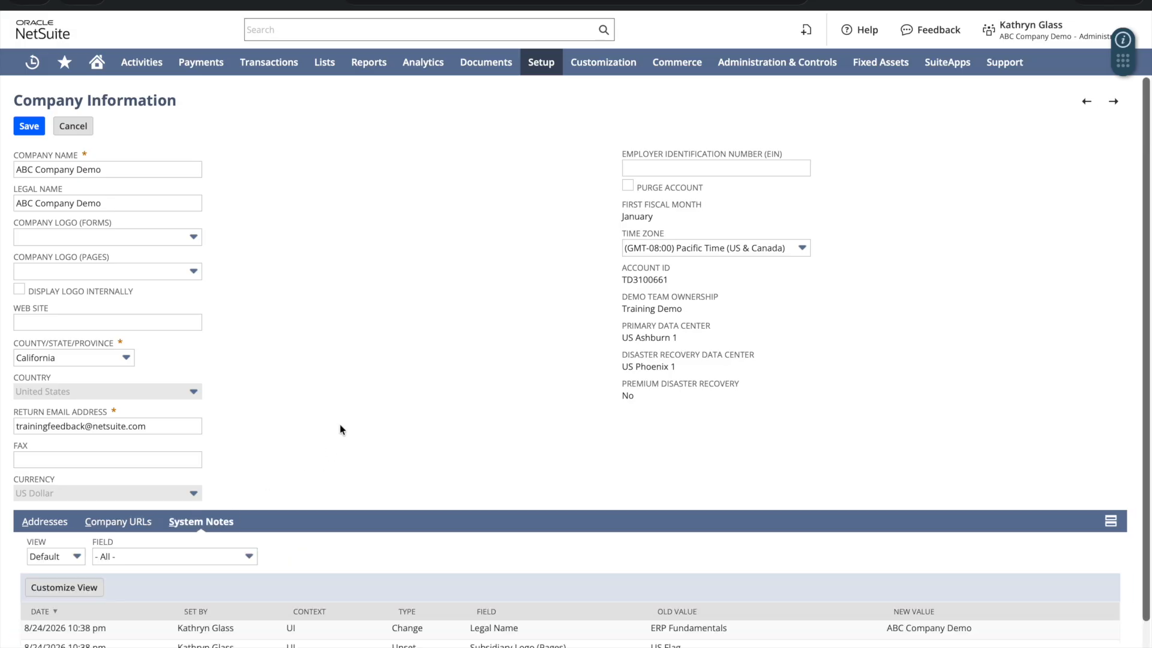
{"action": "scroll", "coordinate": [339, 424], "scroll_direction": "down", "scroll_amount": 2}
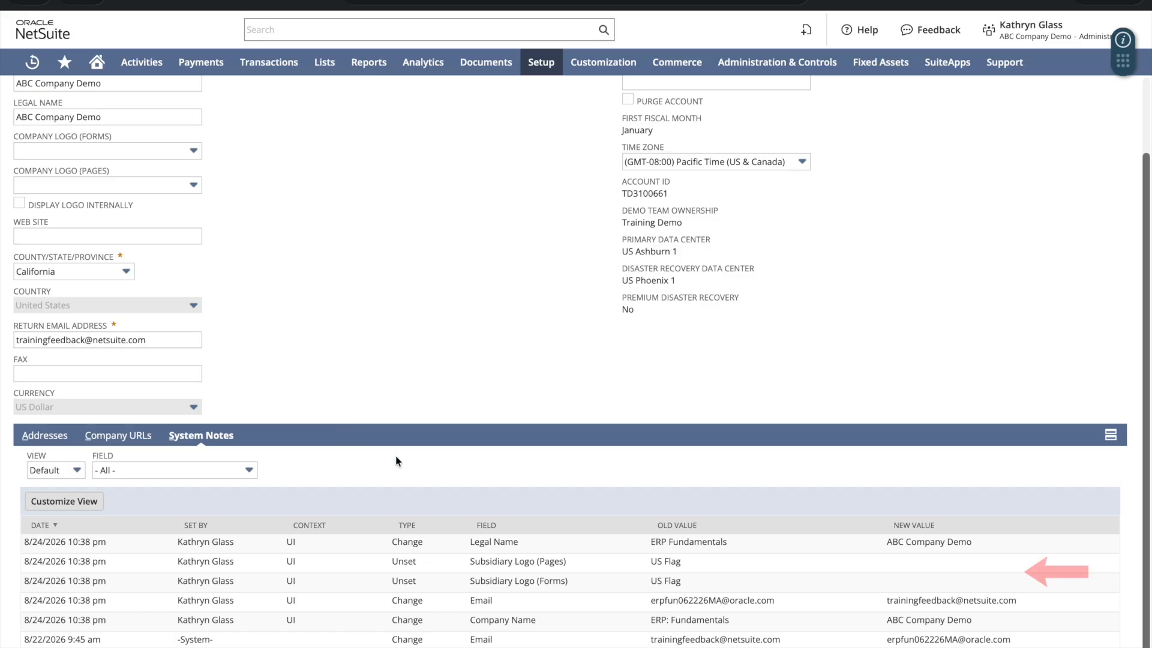